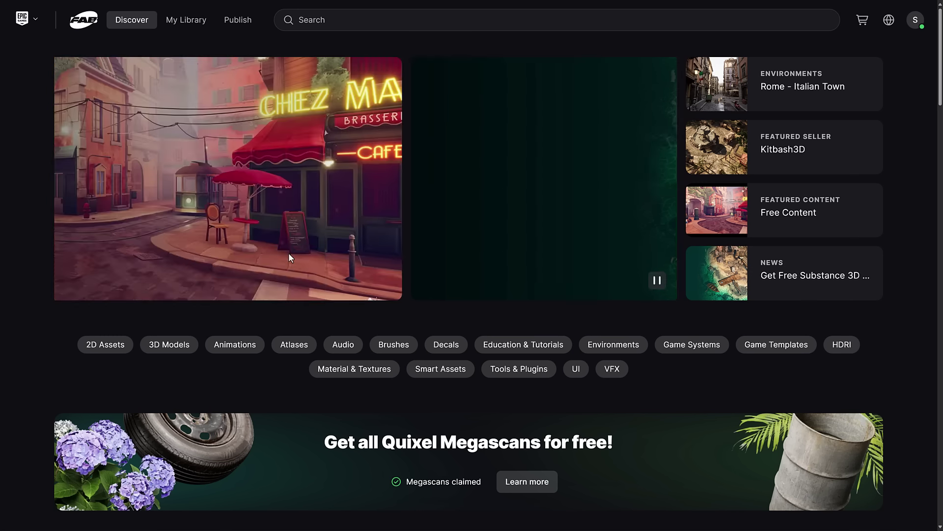
Scroll the Discover page and open the 'Get all Quixel Megascans for free!' offer page
scroll(485, 426, "down", 1)
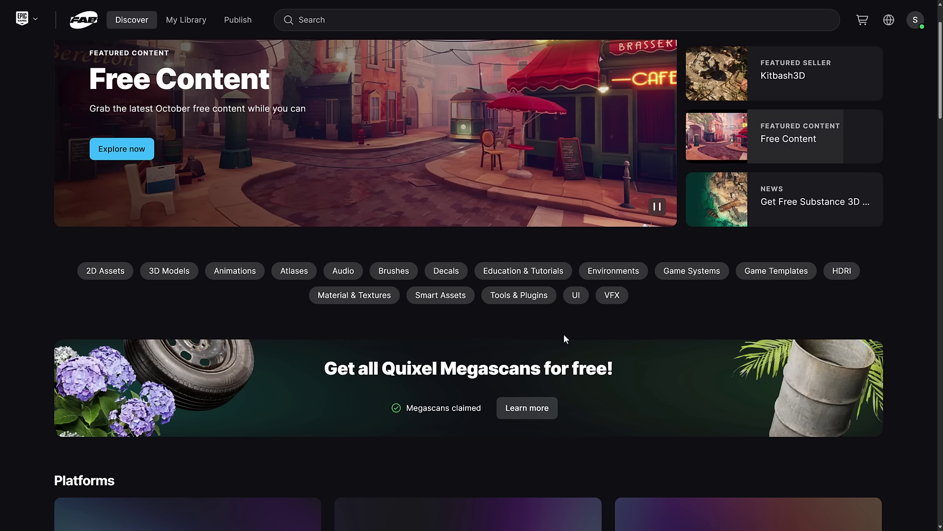
left_click(289, 382)
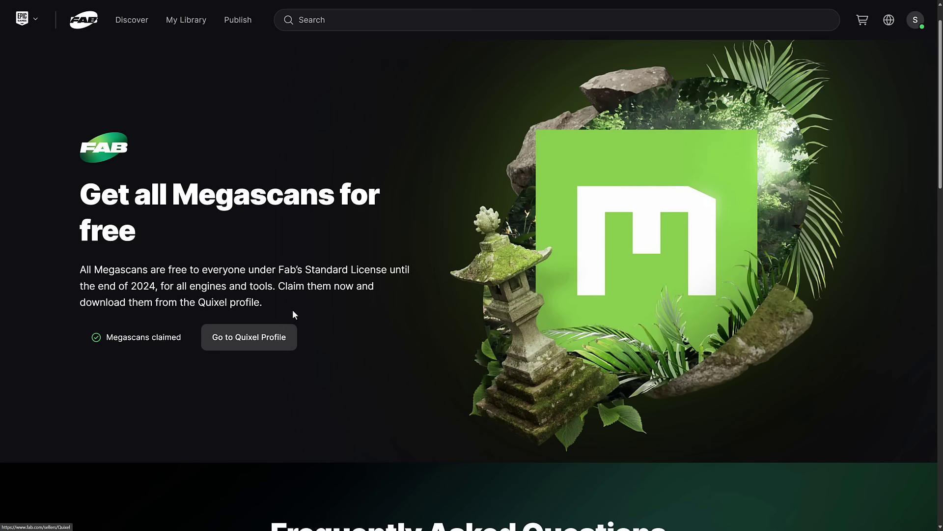
Read through the Megascans FAQ, then go back to Quixel's seller product page
scroll(347, 284, "down", 10)
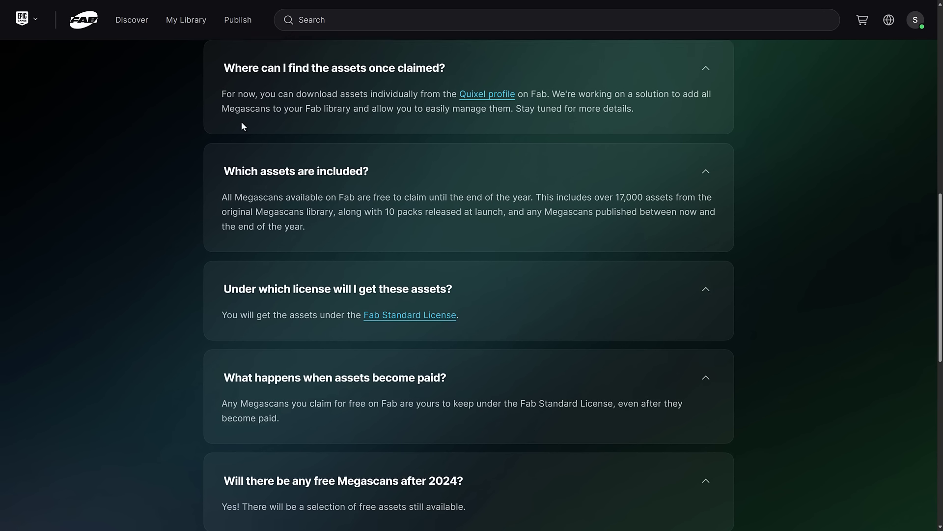
scroll(248, 115, "up", 1)
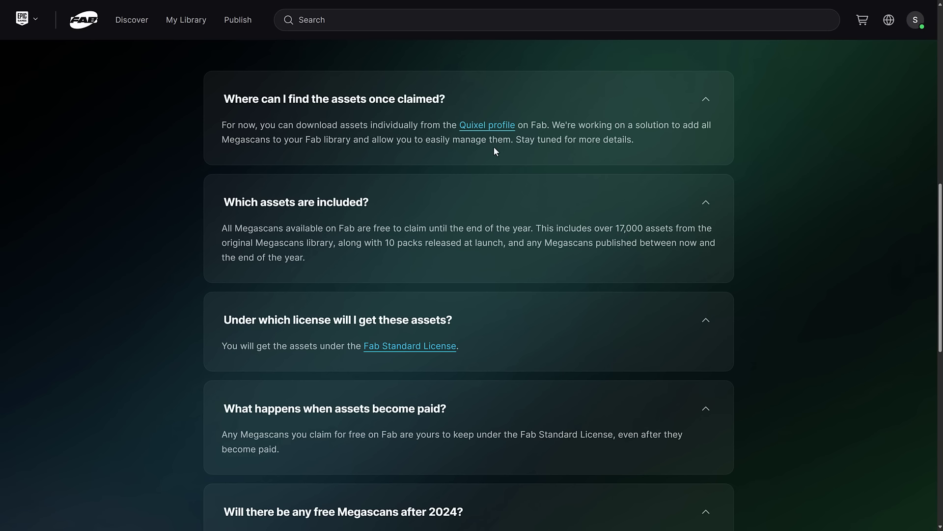
scroll(494, 148, "down", 1)
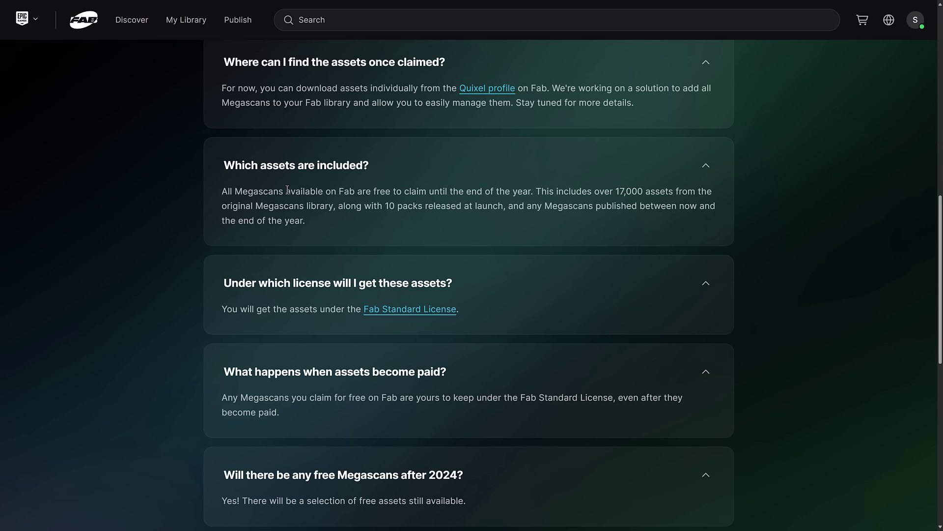
scroll(323, 152, "down", 3)
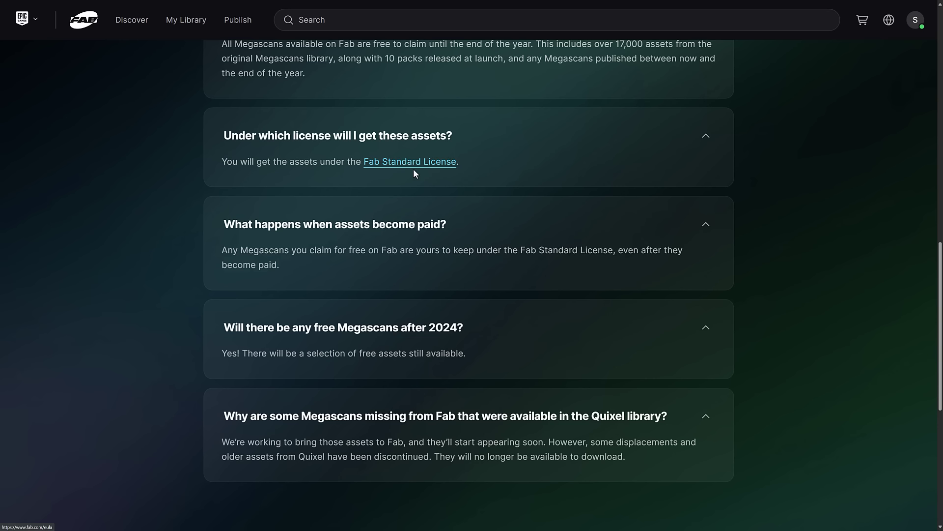
scroll(481, 229, "down", 2)
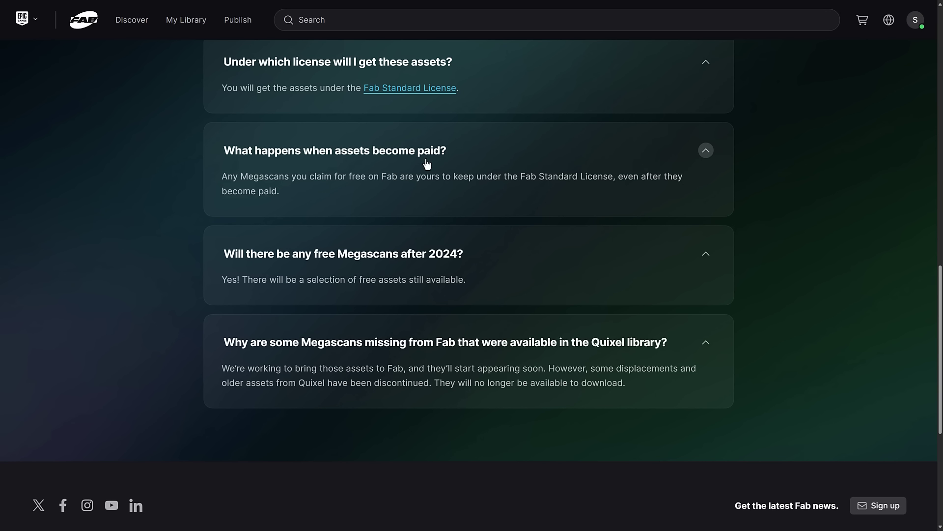
scroll(382, 242, "down", 3)
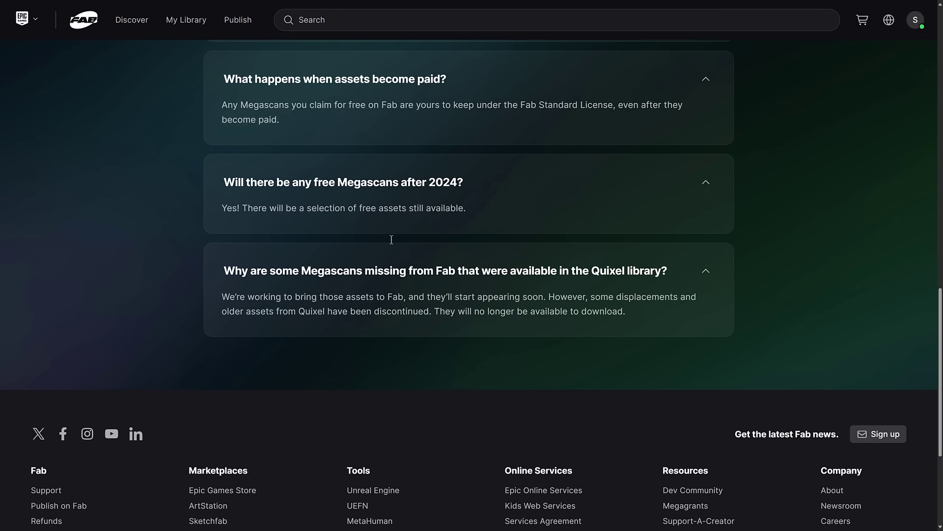
scroll(391, 240, "down", 1)
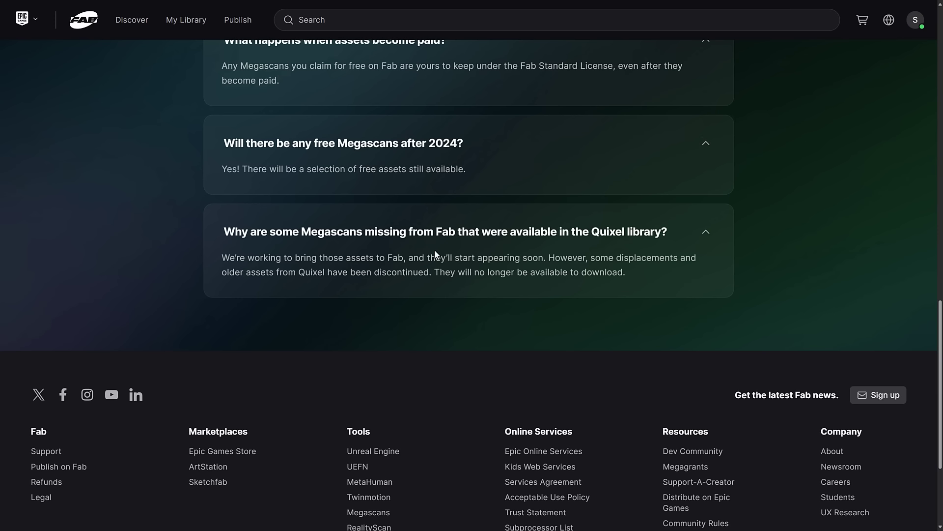
key("alt+Left")
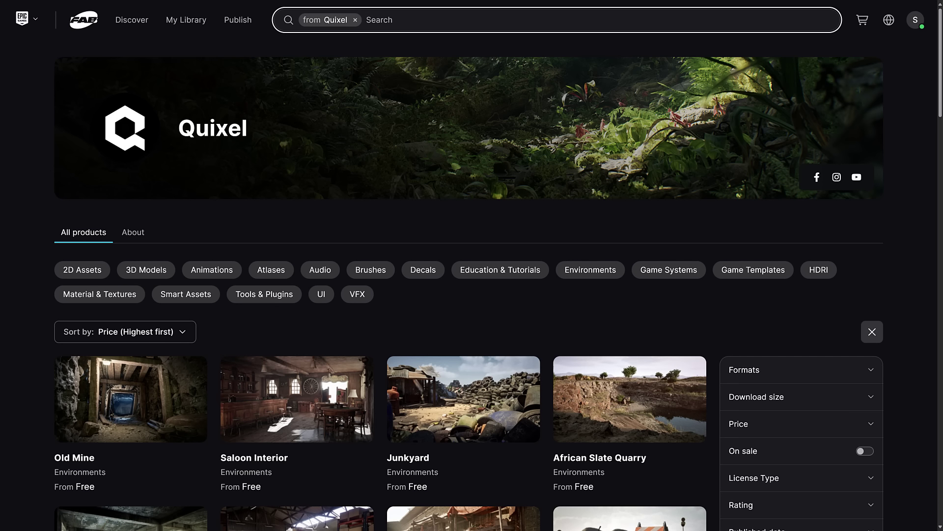
Browse down through Quixel's product listing sorted by highest price
left_click(34, 278)
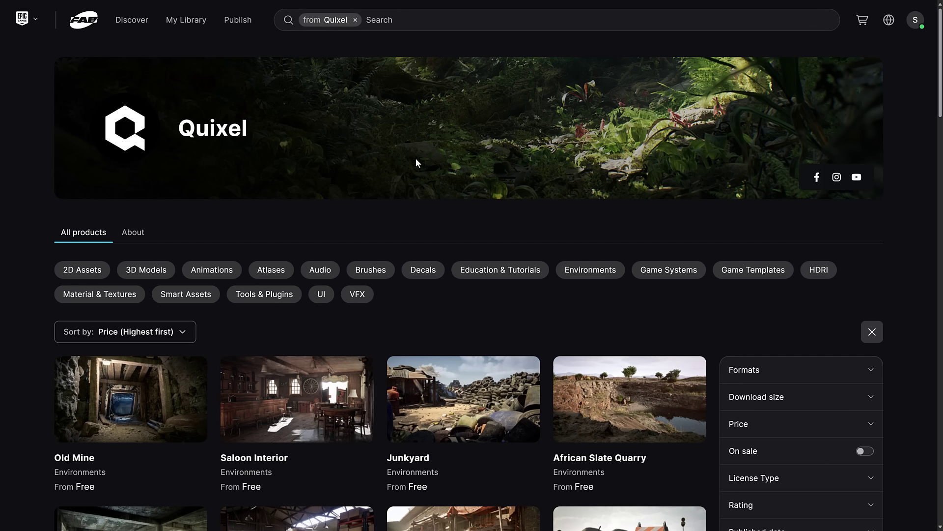
scroll(528, 399, "down", 3)
scroll(528, 399, "down", 18)
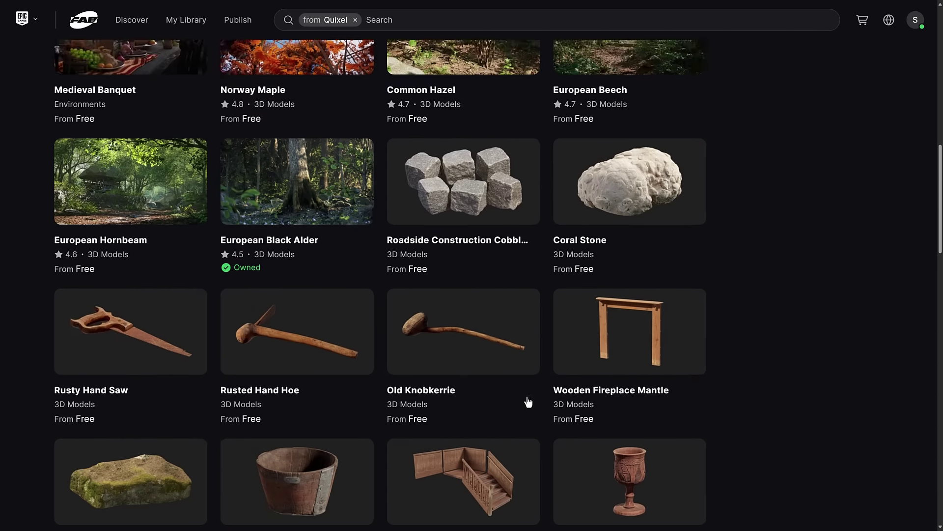
scroll(528, 402, "down", 10)
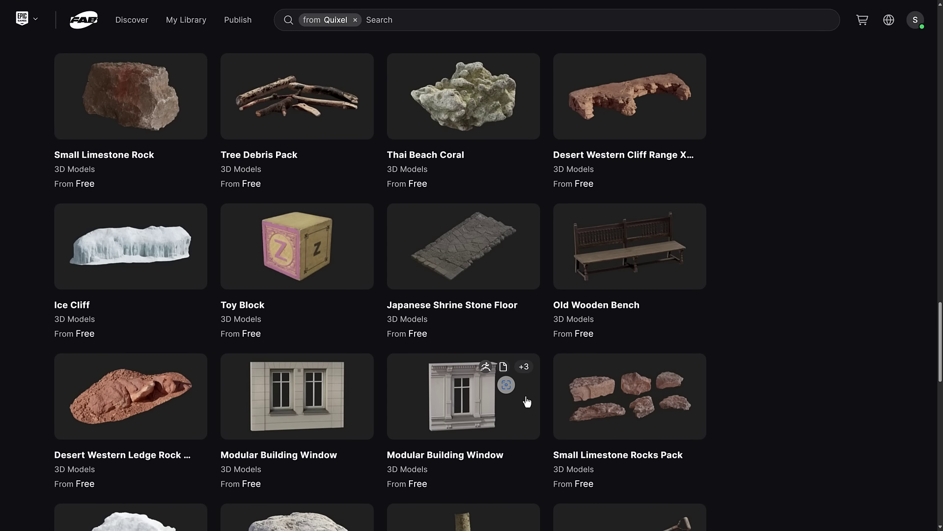
scroll(527, 402, "down", 8)
scroll(527, 402, "down", 13)
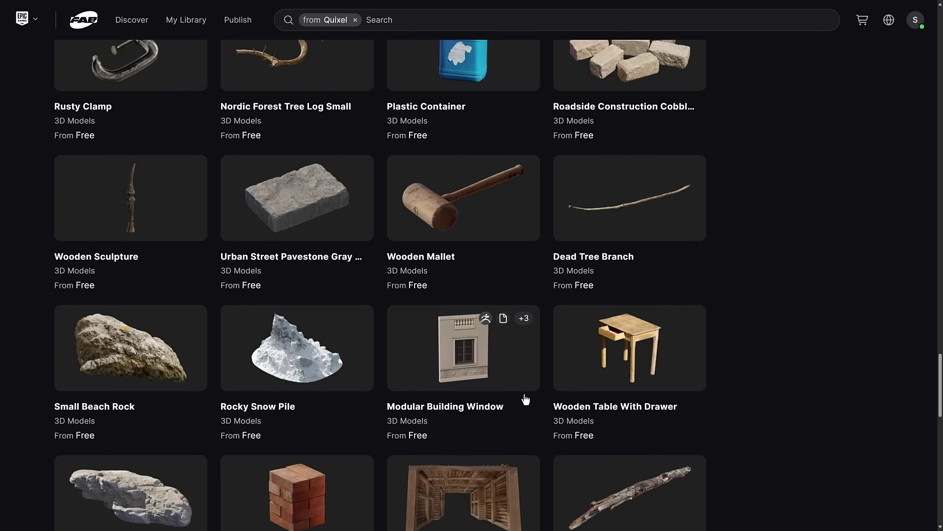
scroll(525, 400, "down", 11)
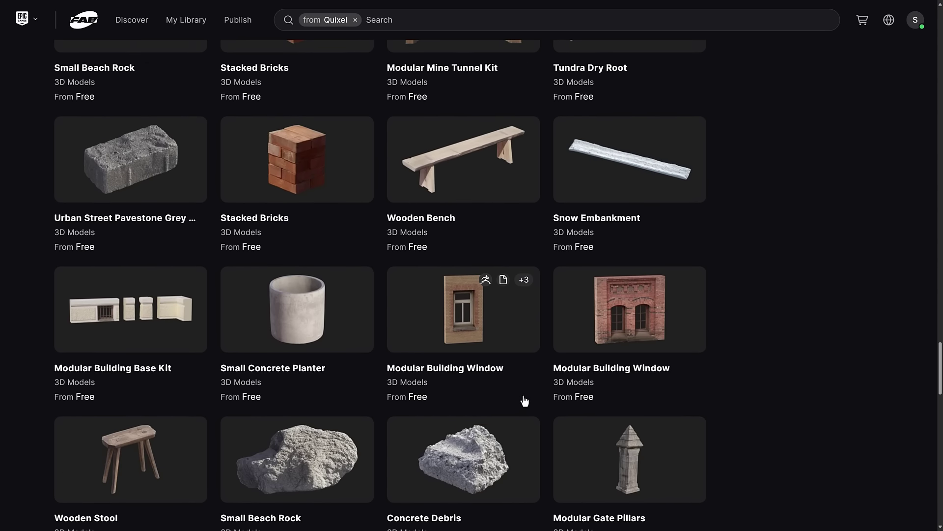
scroll(523, 395, "down", 9)
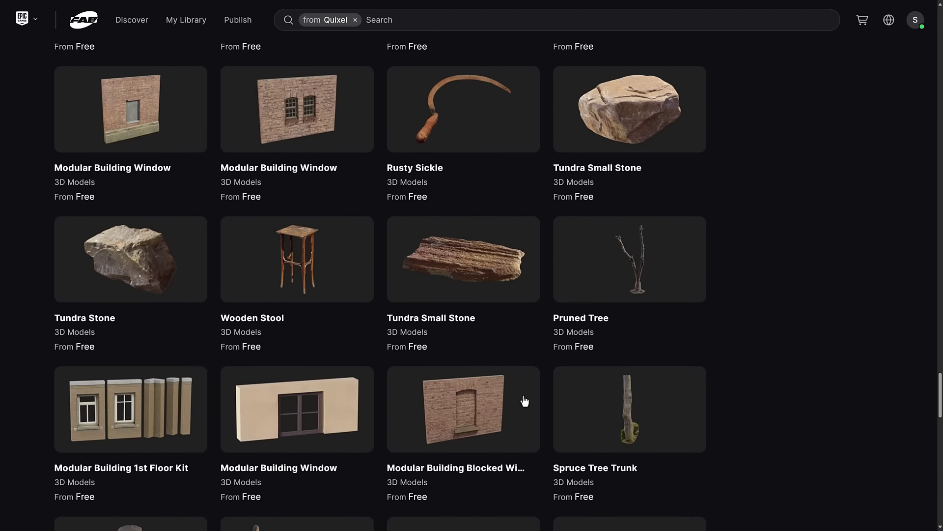
scroll(524, 396, "up", 20)
scroll(523, 393, "up", 8)
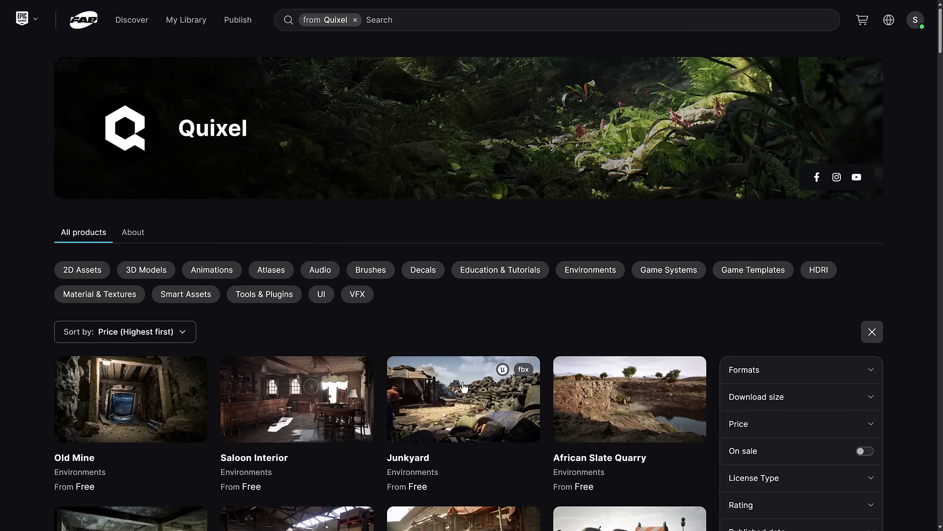
Search Quixel's products for 'wall' and open the Japanese Mossy Stone Wall product
left_click(455, 18)
type("wall")
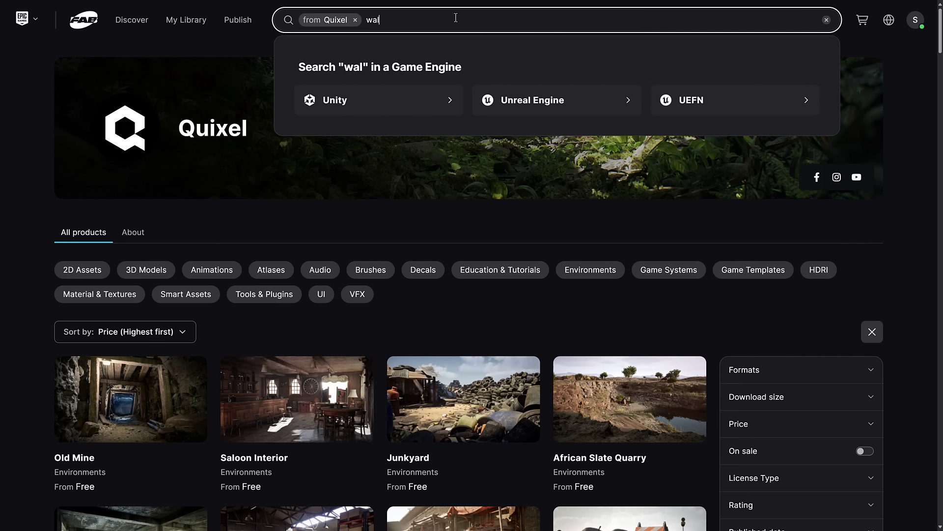
key("Return")
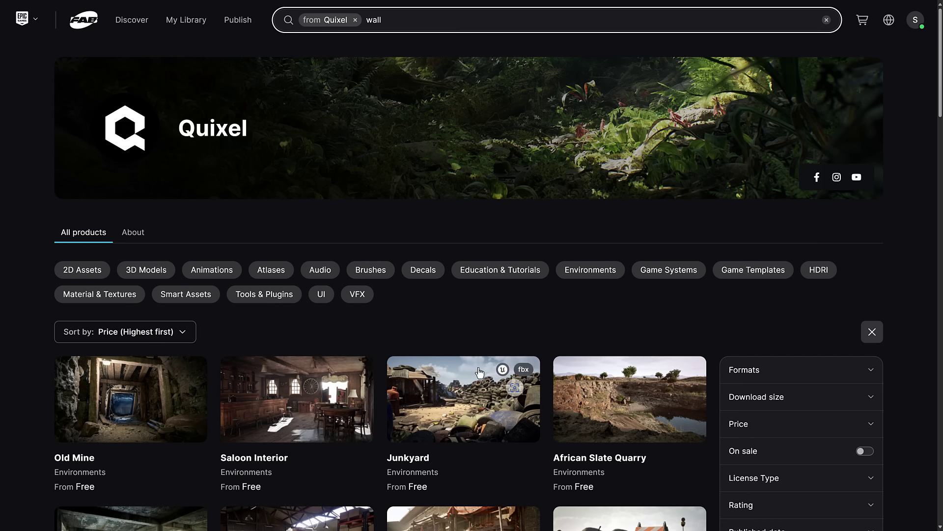
scroll(482, 311, "down", 6)
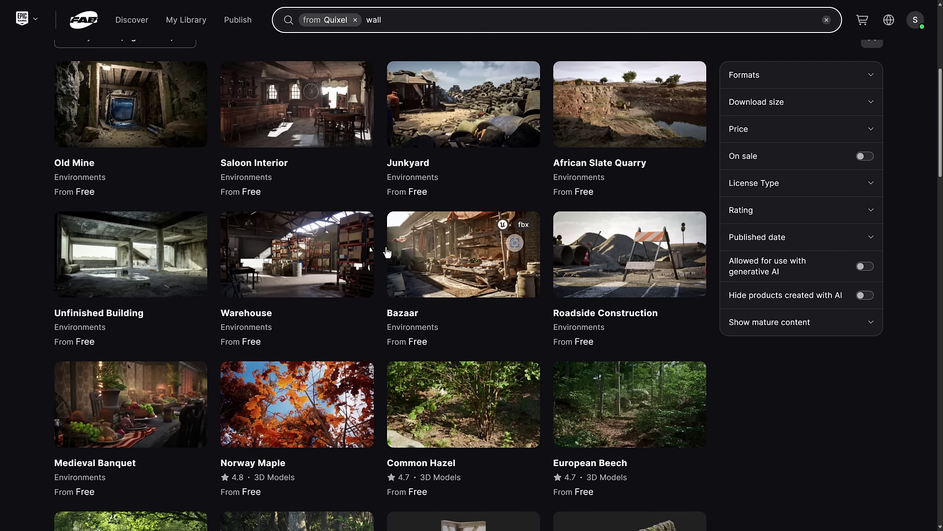
scroll(432, 246, "down", 4)
scroll(386, 248, "down", 13)
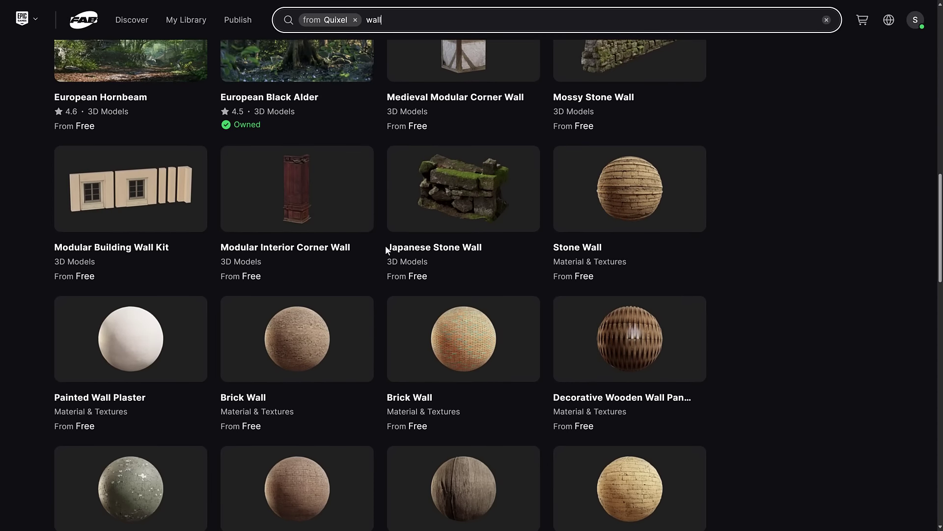
scroll(385, 245, "down", 14)
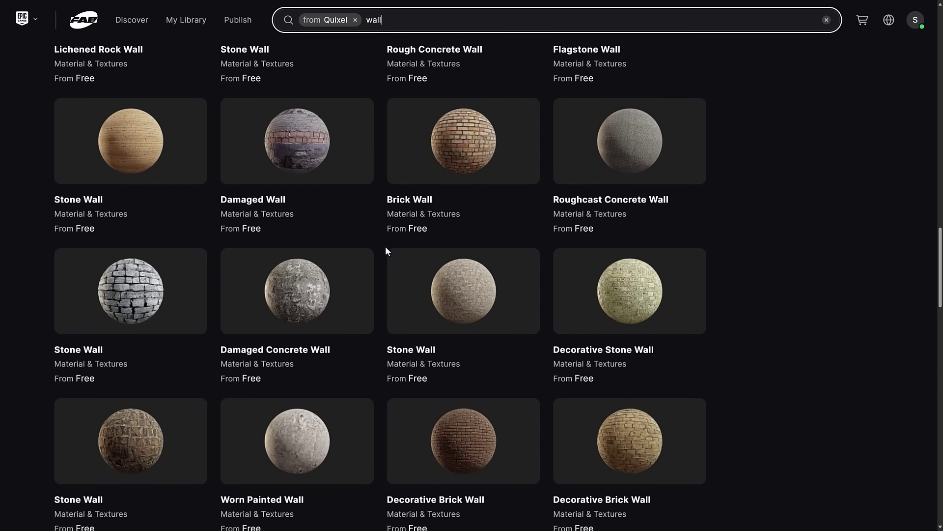
scroll(392, 254, "down", 12)
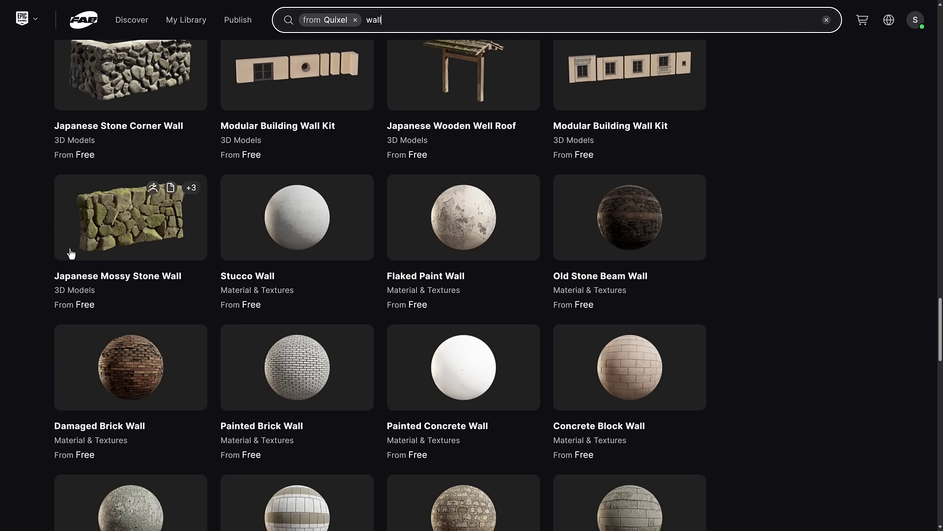
left_click(120, 230)
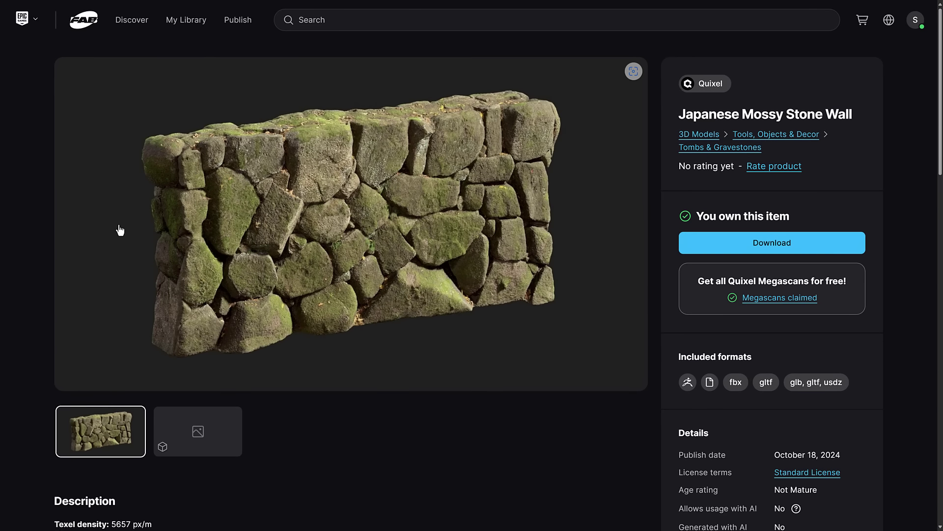
Rotate and zoom the wall in the interactive 3D preview, then bring up its Download options
left_click(199, 434)
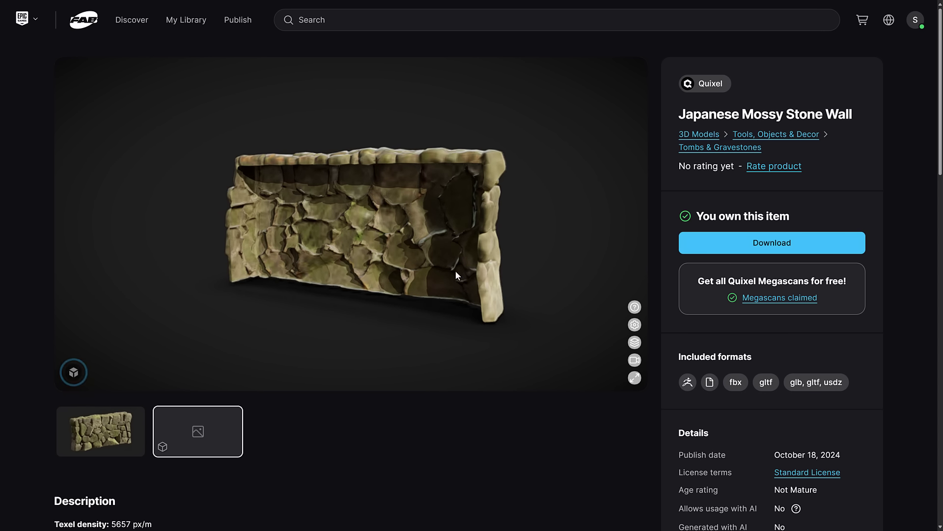
left_click_drag(455, 270, 276, 268)
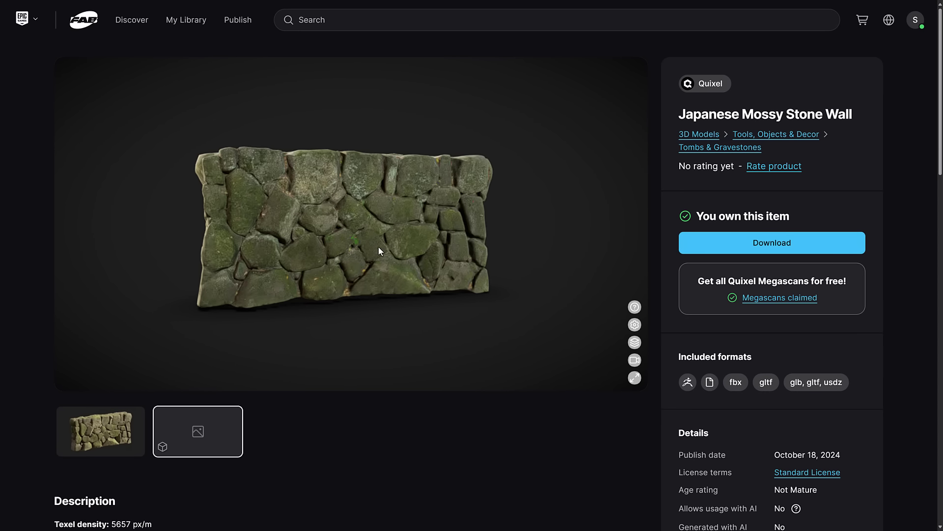
scroll(379, 246, "up", 5)
left_click_drag(356, 227, 418, 232)
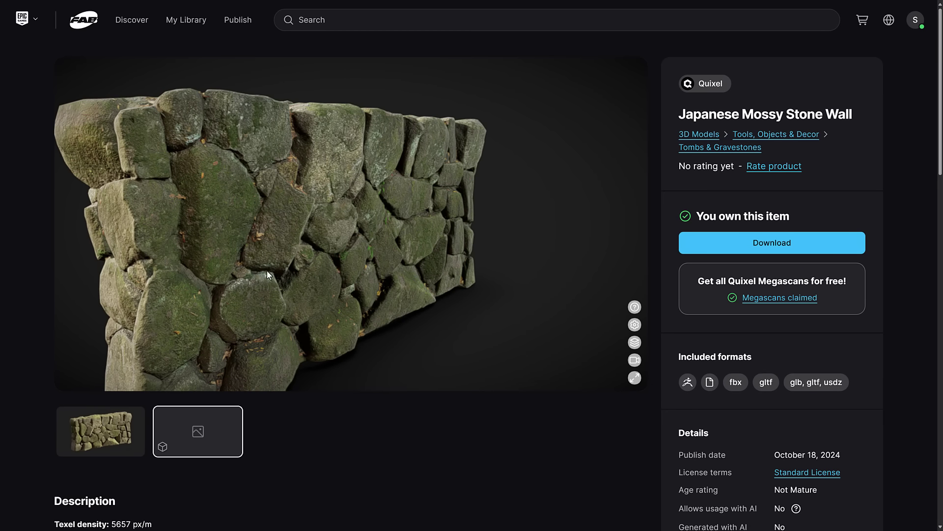
left_click(785, 246)
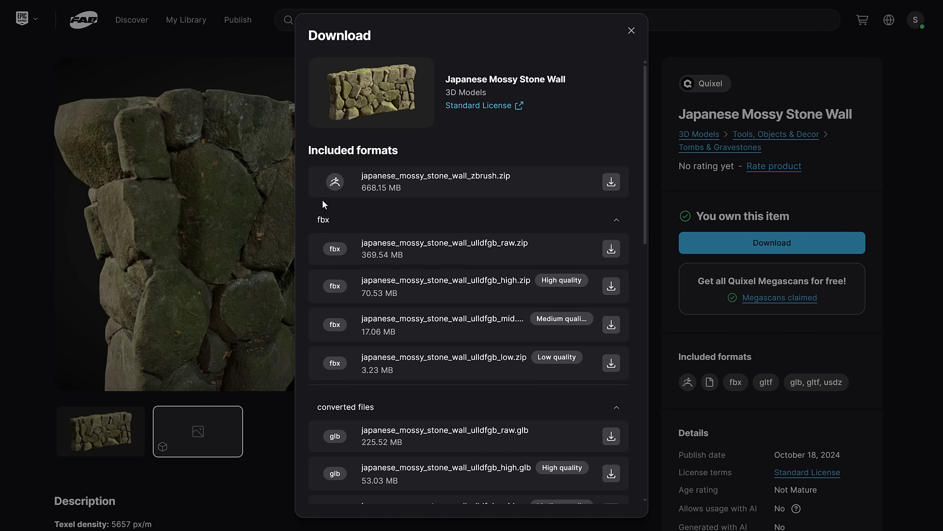
Review the fbx, glb, gltf and usdz file lists in the Download dialog, then close it
scroll(489, 194, "down", 1)
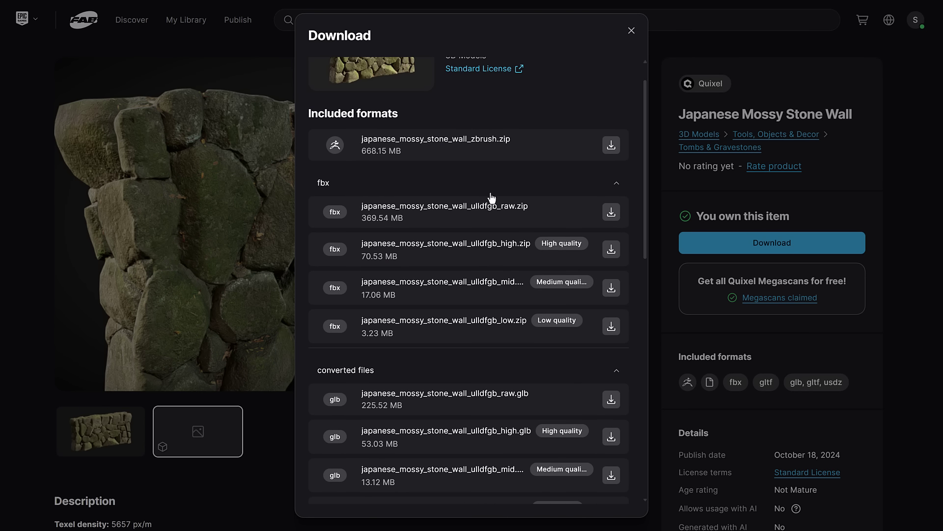
scroll(419, 256, "down", 1)
scroll(420, 258, "down", 2)
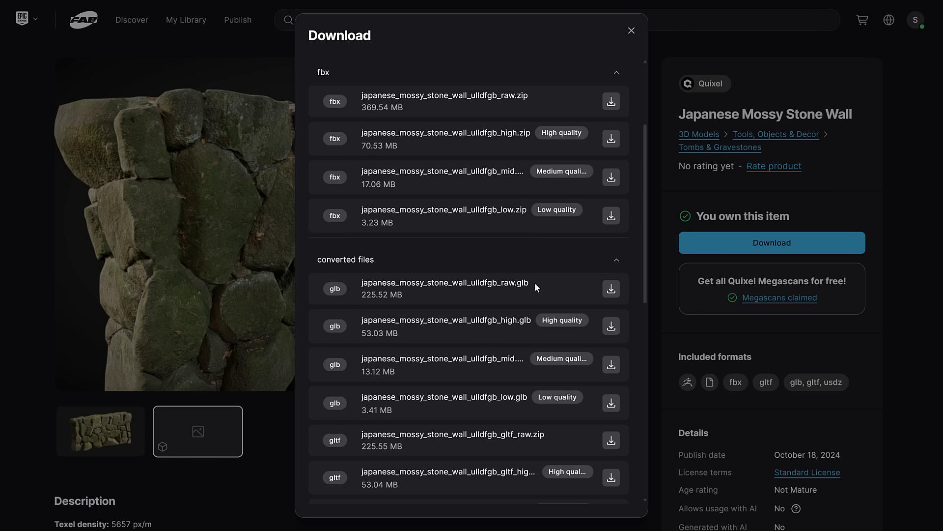
scroll(548, 287, "up", 3)
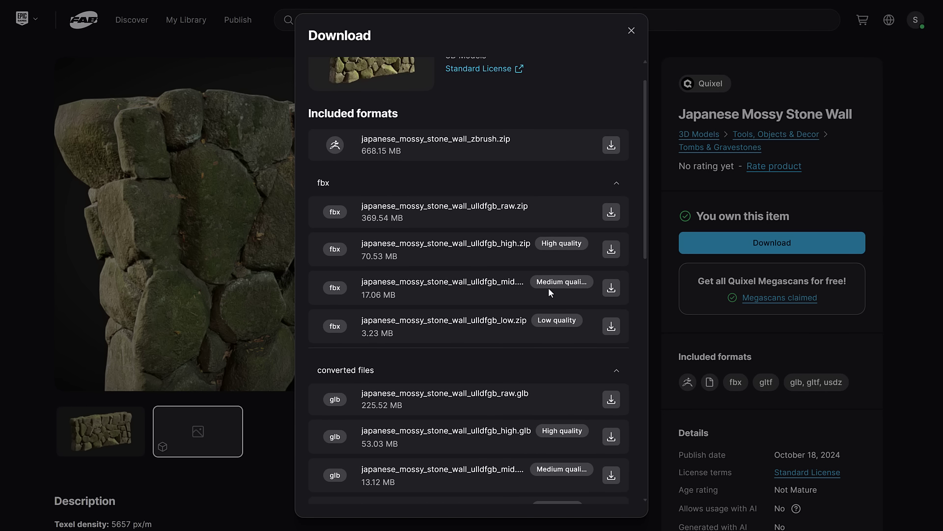
scroll(513, 344, "down", 7)
scroll(513, 349, "down", 6)
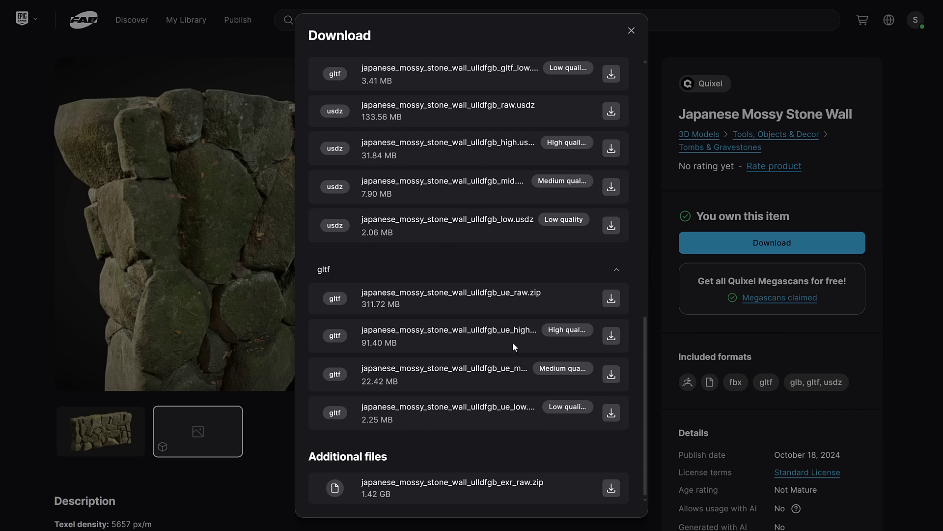
scroll(511, 340, "up", 10)
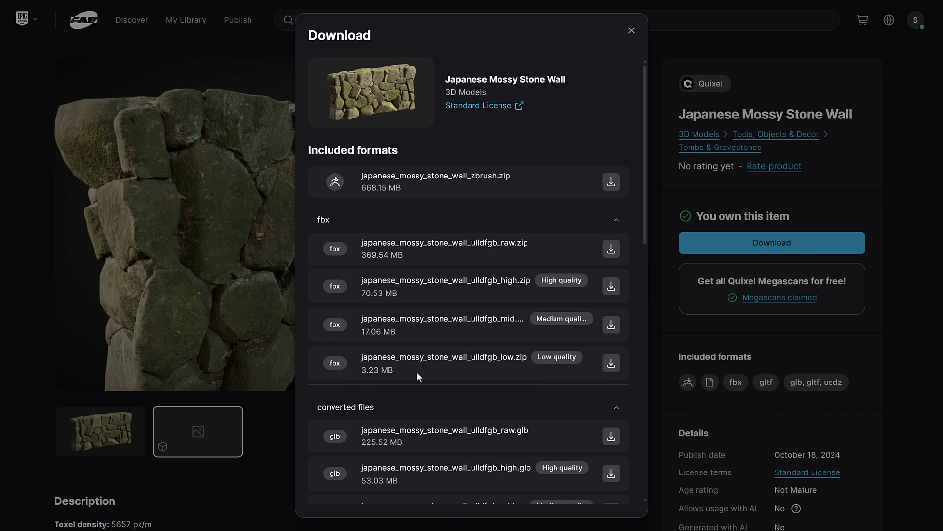
scroll(559, 324, "down", 2)
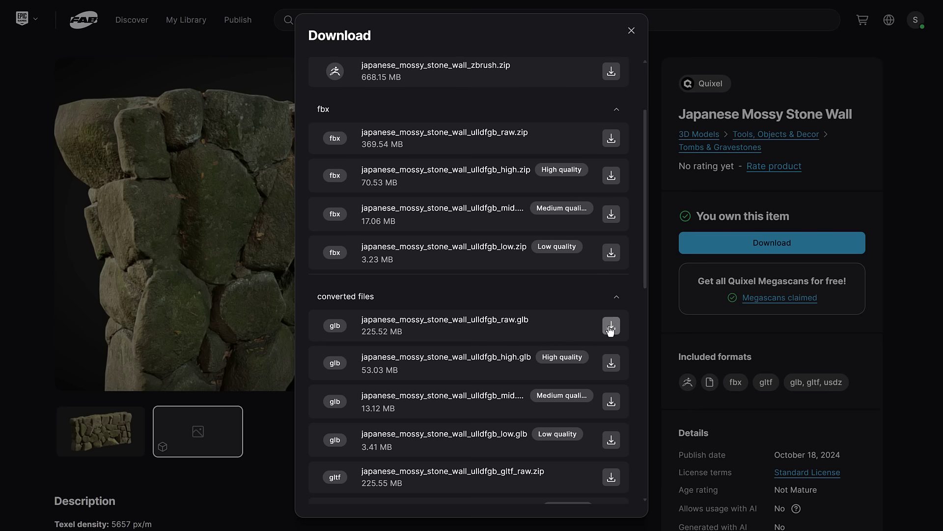
left_click(632, 31)
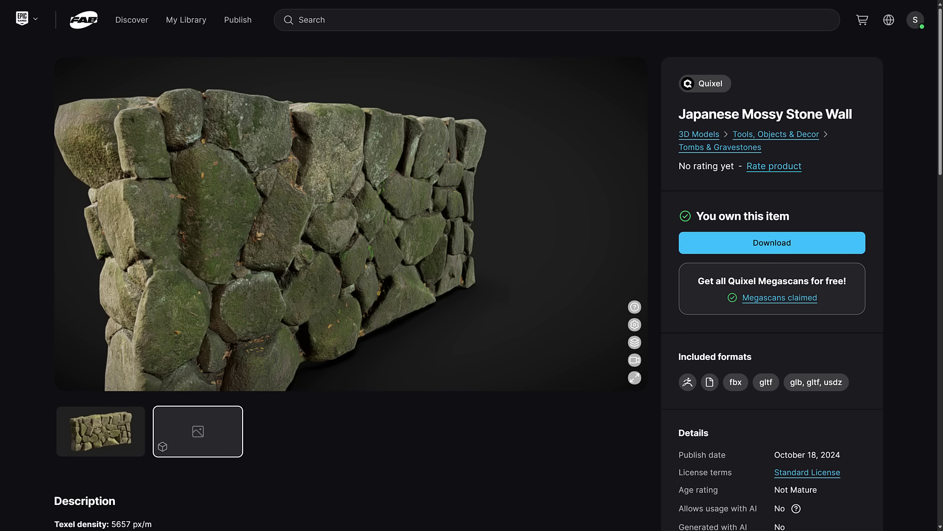
Show the downloaded japanese_mossy_stone_wall_ulldfgb_high folder and select, then deselect, its High fbx file
left_click(15, 175)
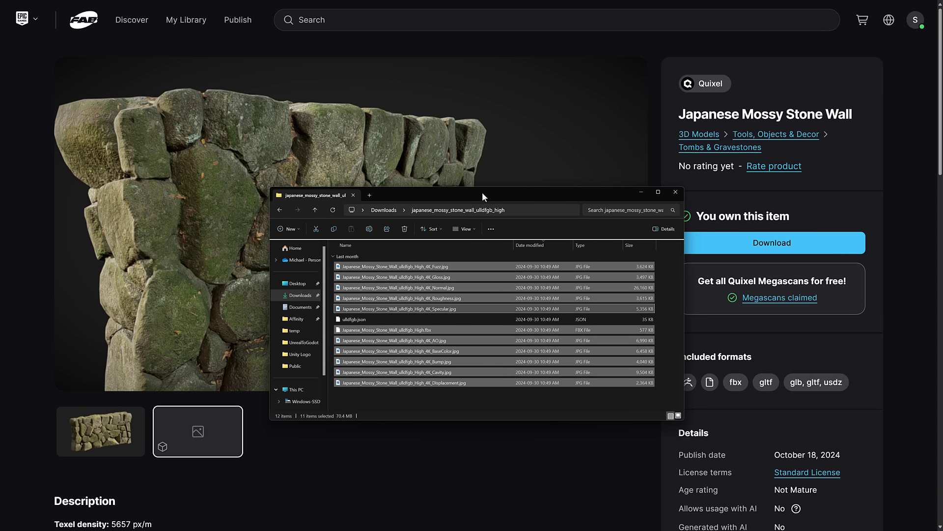
left_click(474, 399)
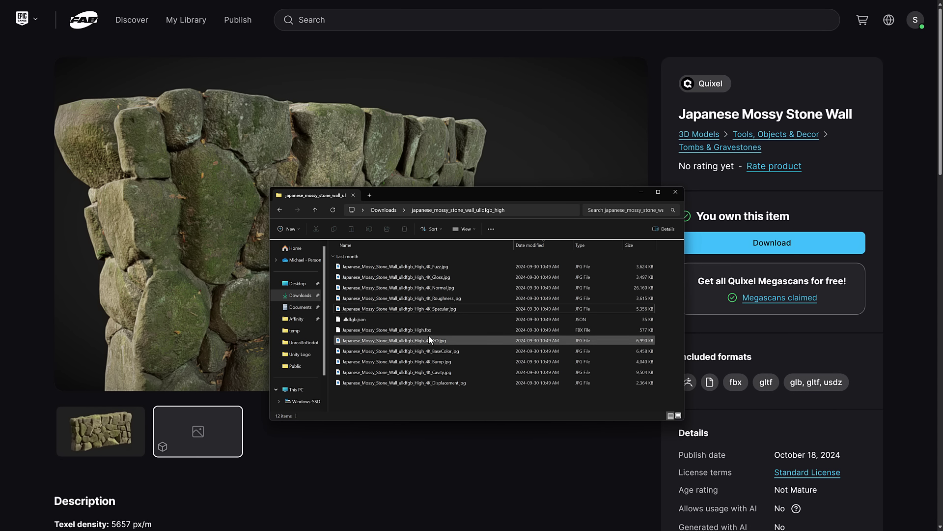
left_click(411, 328)
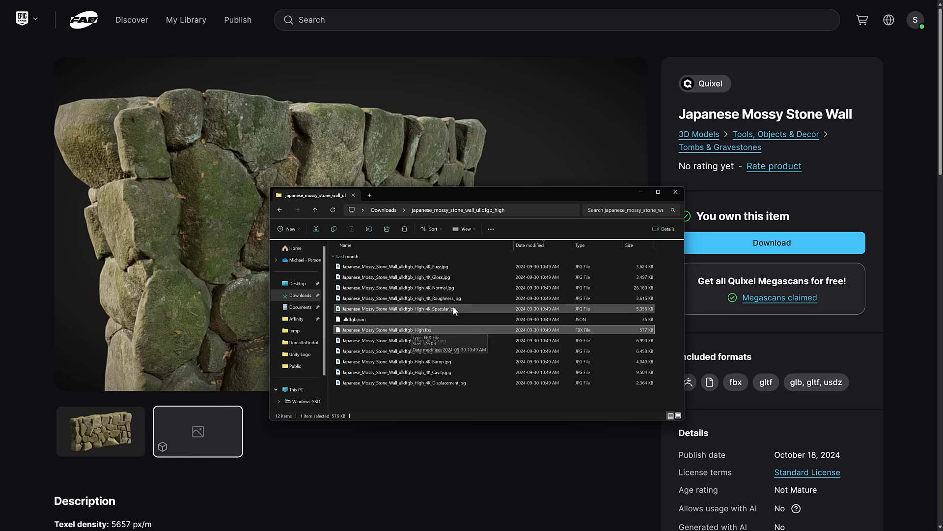
left_click(408, 331, "ctrl")
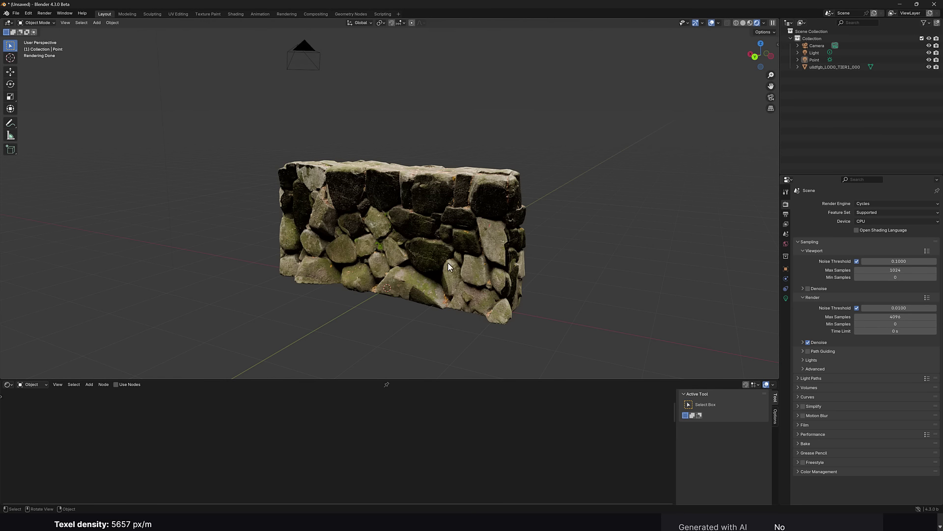
Walk-navigate around the rendered wall in Blender to a new view, then switch to Godot
right_click(448, 266)
key("Escape")
key("shift+grave")
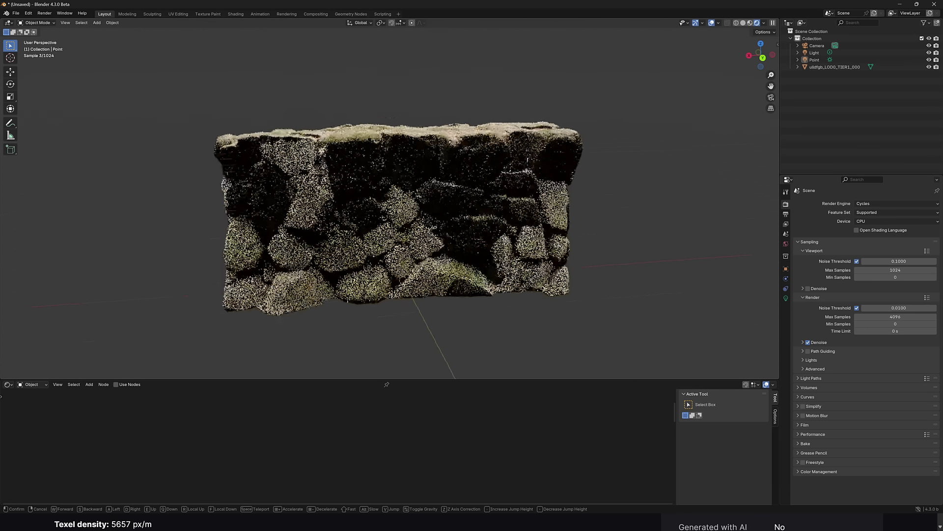
left_click(528, 243)
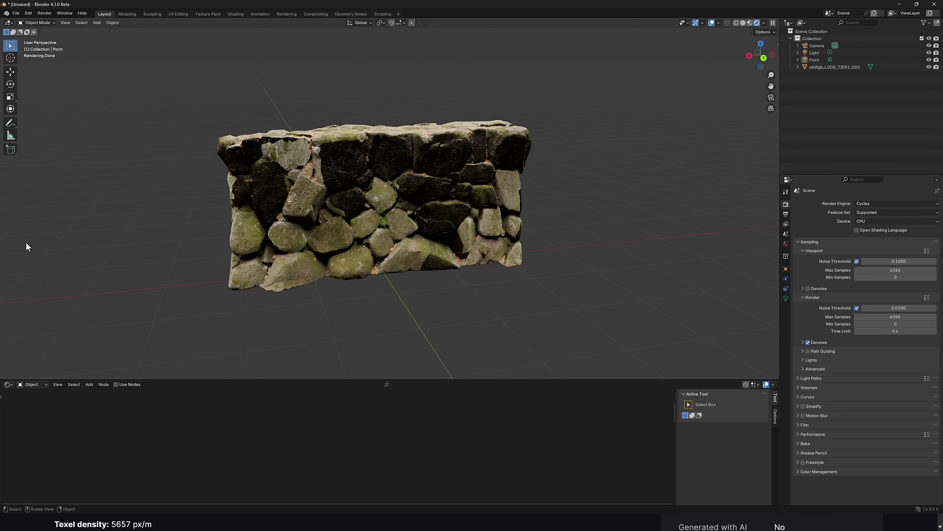
key("alt+Tab")
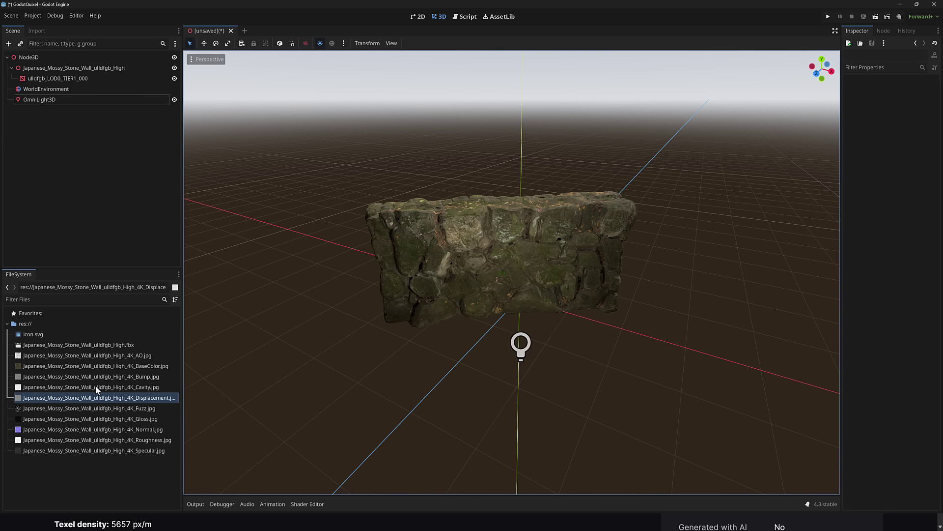
Select ulldfgb_LOD0_TIER1_000 and inspect its override material's albedo, roughness, normal, AO and height textures
left_click(69, 78)
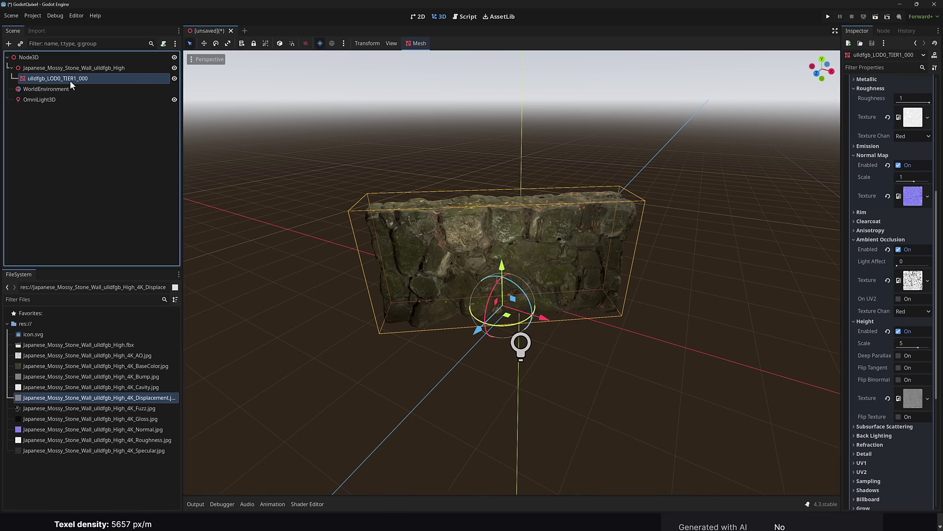
scroll(901, 125, "up", 3)
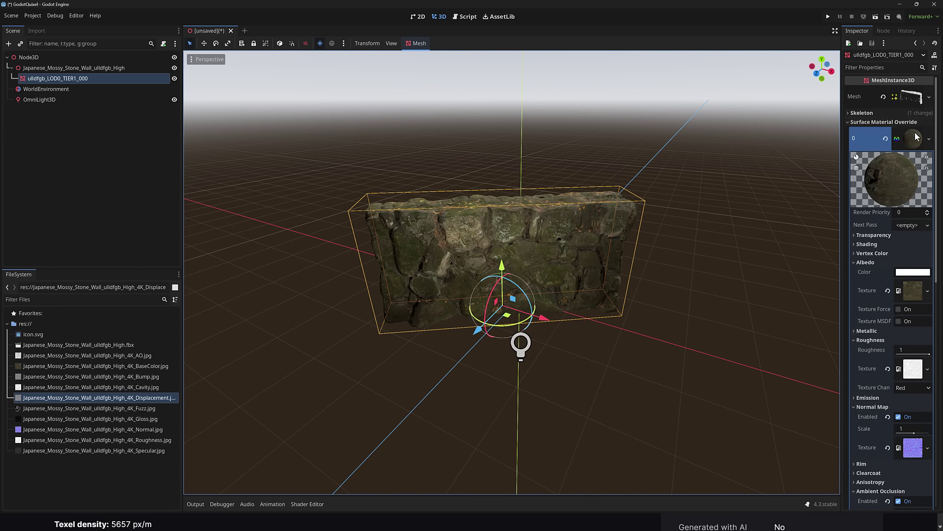
left_click(921, 140)
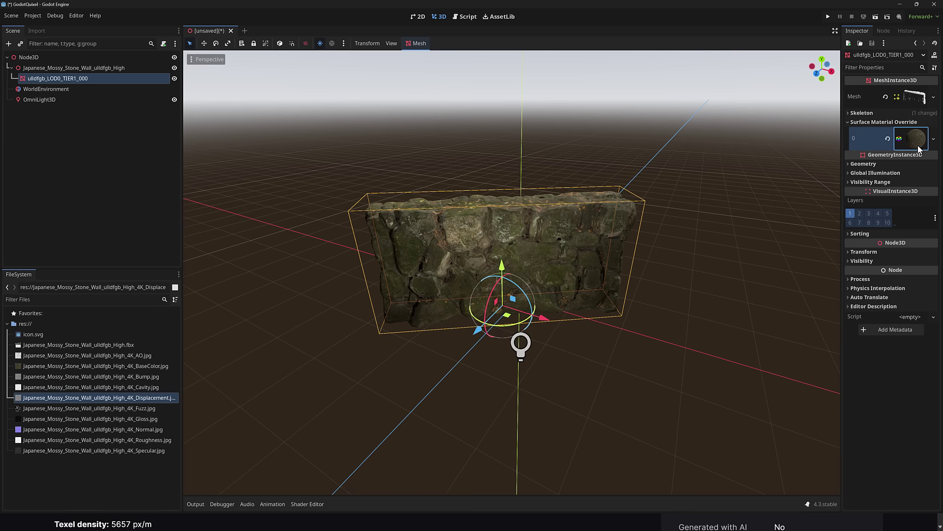
left_click(917, 145)
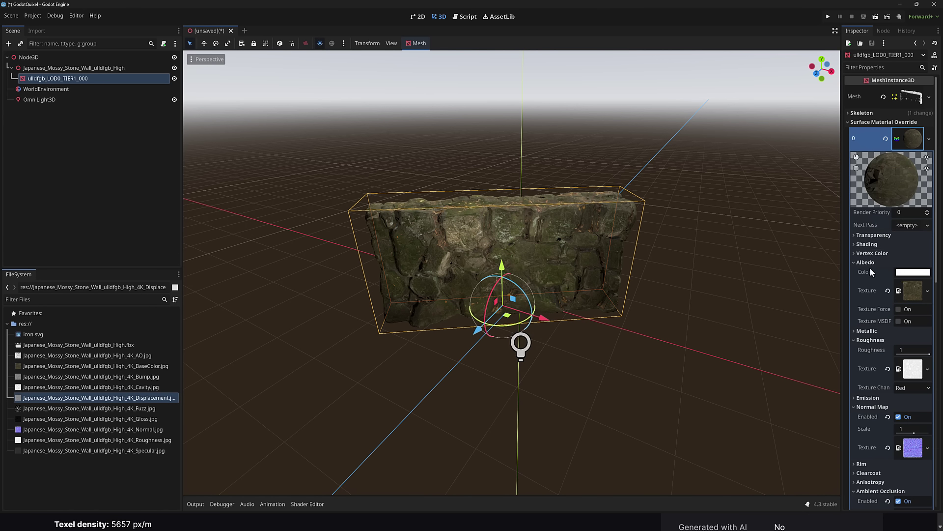
scroll(865, 305, "down", 3)
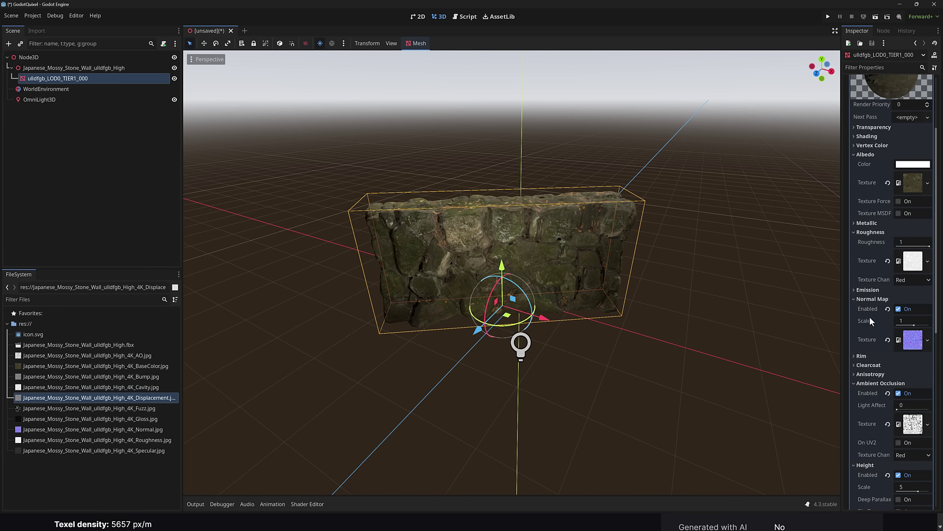
scroll(876, 434, "down", 3)
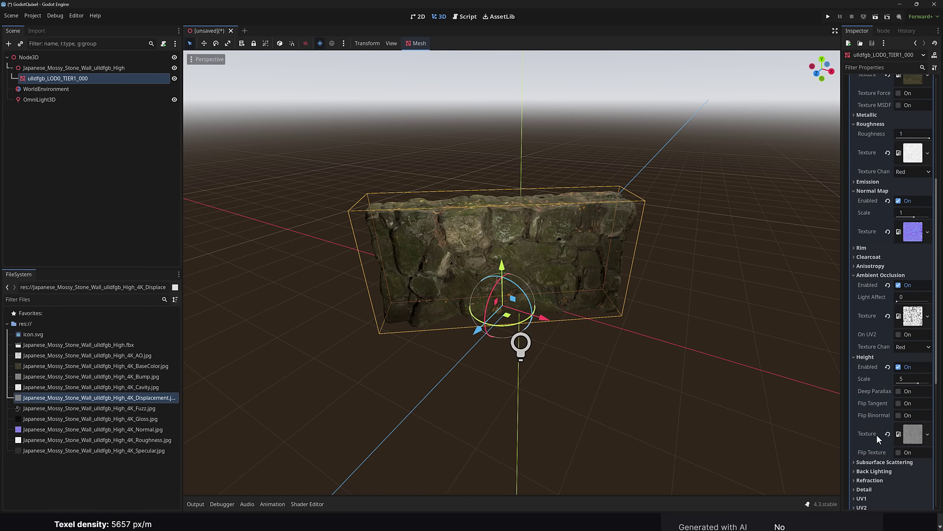
scroll(702, 238, "up", 5)
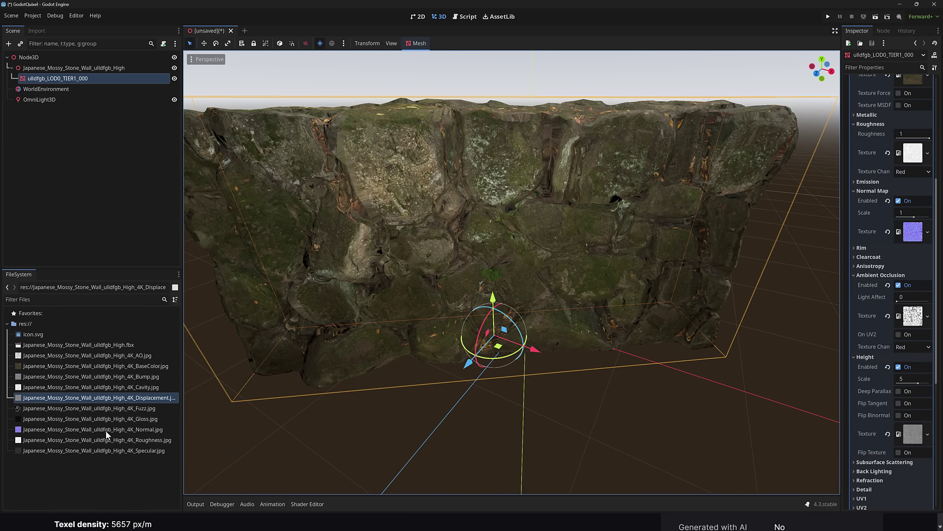
scroll(517, 352, "down", 2)
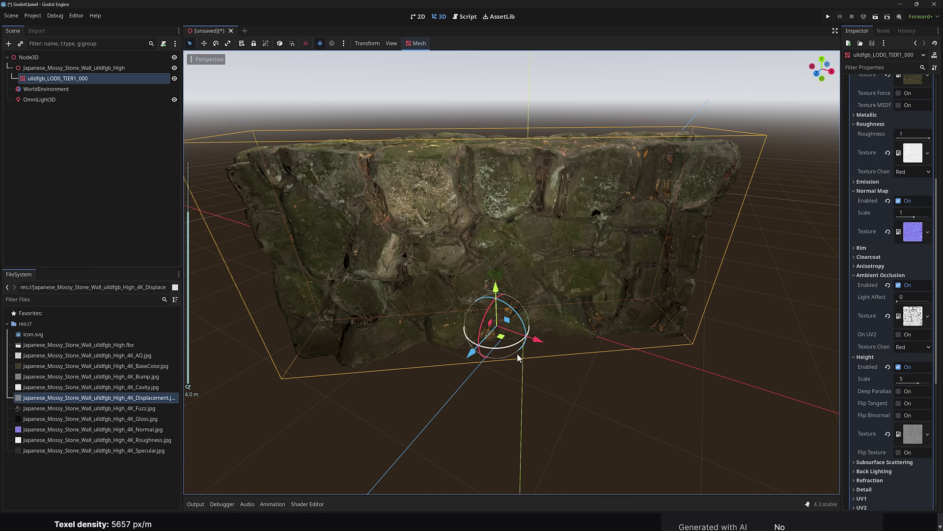
left_click_drag(591, 365, 560, 304)
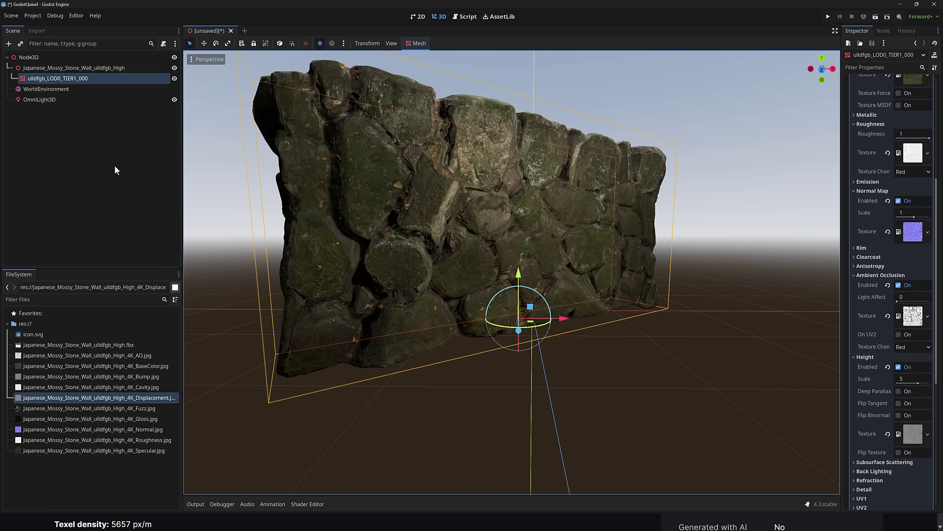
View Displacement.jpg's import settings (Texture2D, Lossless, sRGB Friendly) and orbit down onto the wall
left_click(36, 31)
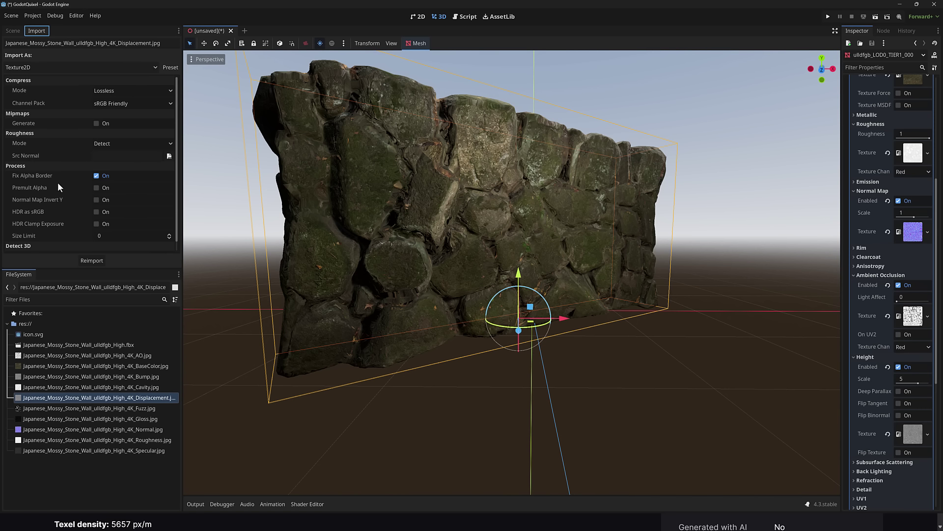
left_click(426, 290)
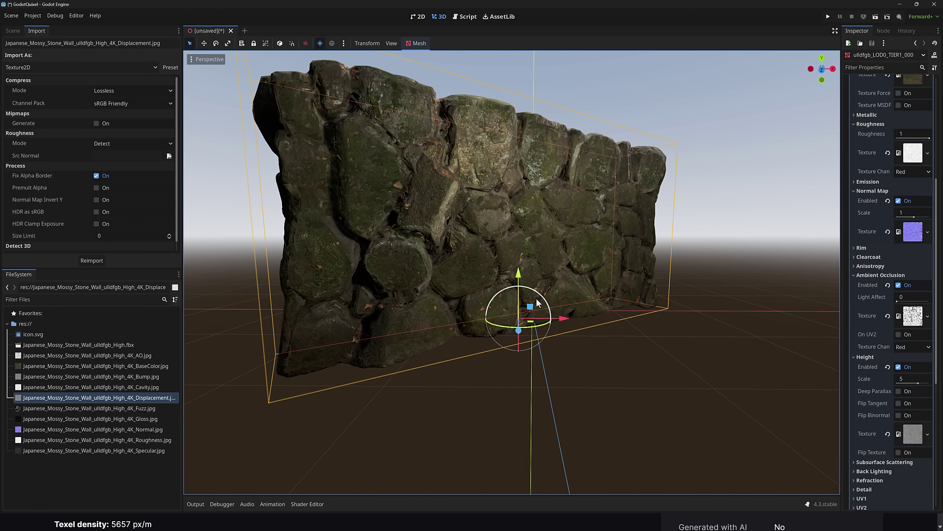
left_click_drag(641, 305, 562, 312)
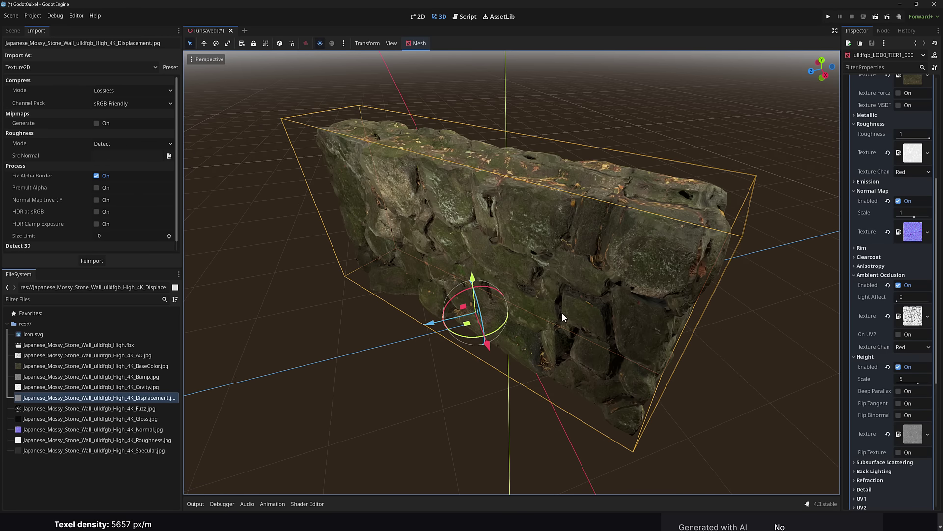
key("alt+Tab")
Return to the Fab product page and rotate the wall's 3D preview to compare angles
left_click(287, 225)
key("alt+Tab")
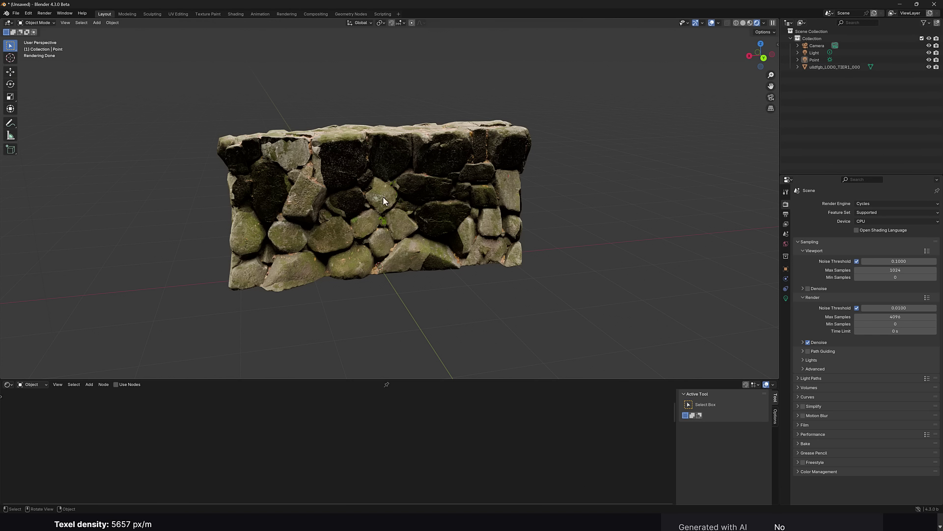
key("alt+Tab")
key("alt+Tab")
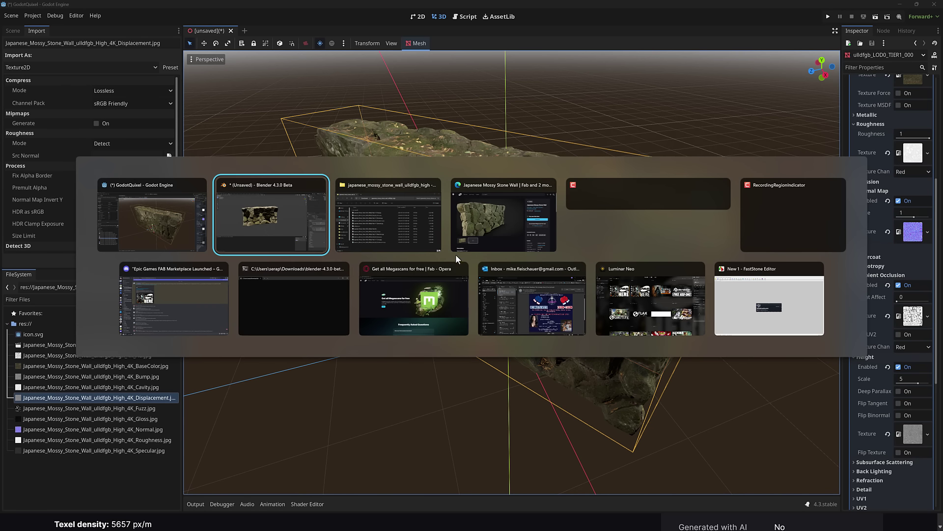
left_click(480, 205)
left_click_drag(413, 235, 444, 235)
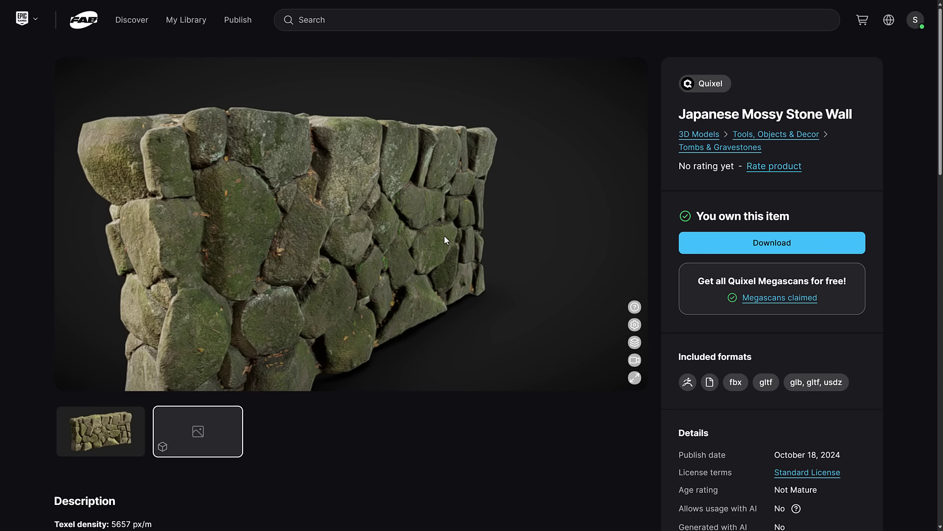
left_click_drag(503, 112, 302, 118)
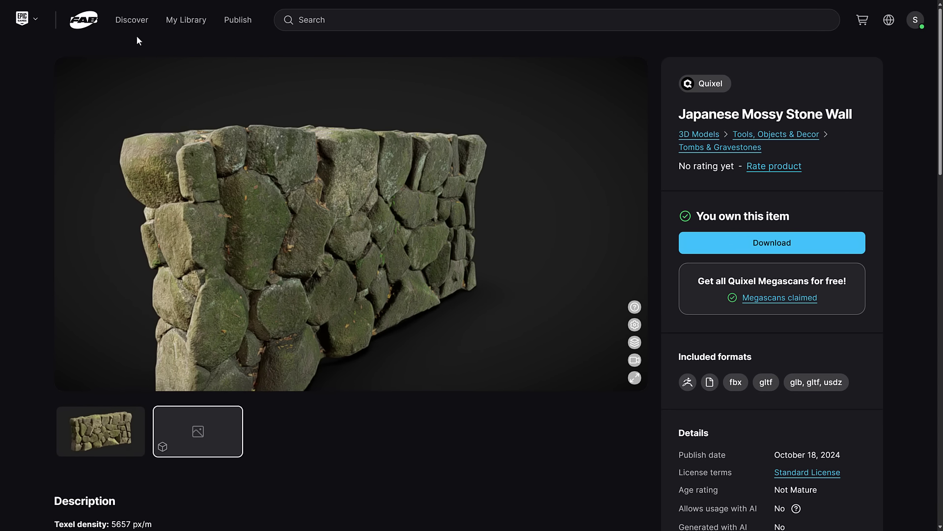
From Fab's Discover home, open the 'Get all Quixel Megascans for free' banner page
left_click(80, 20)
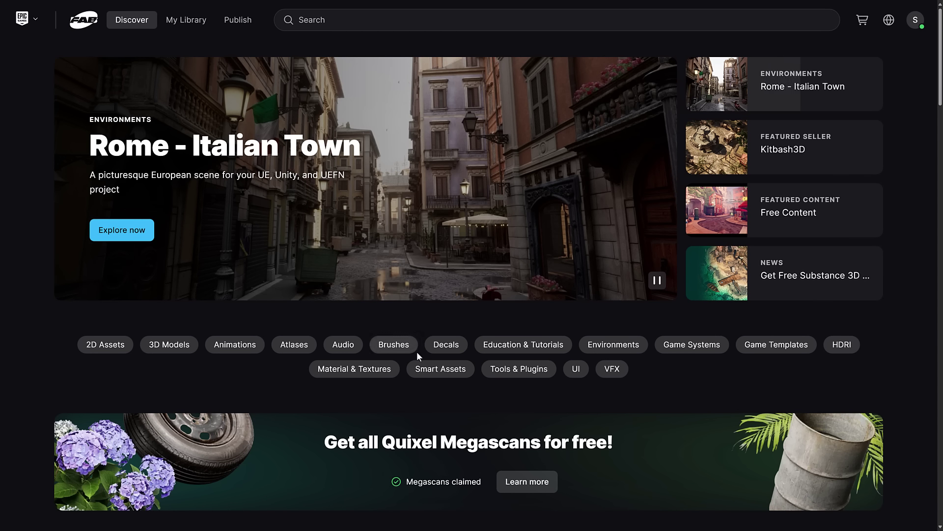
scroll(417, 352, "down", 2)
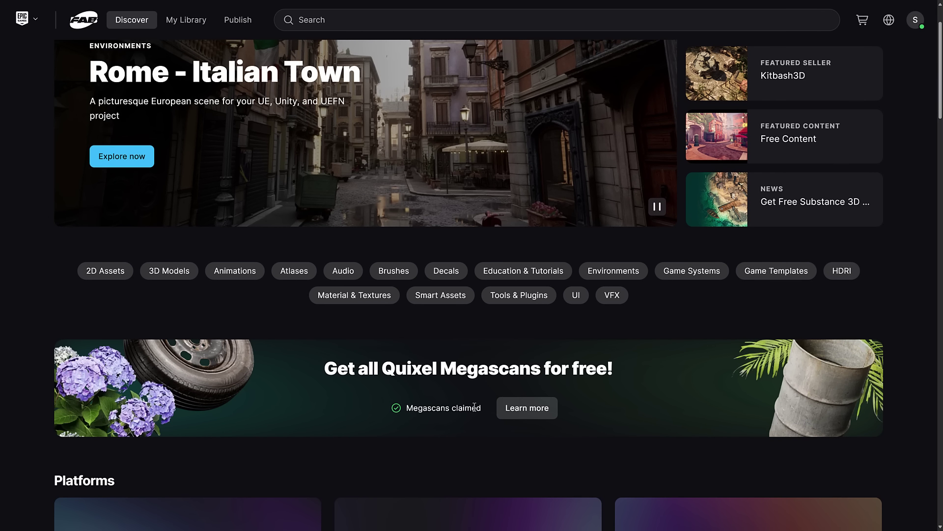
left_click(530, 407)
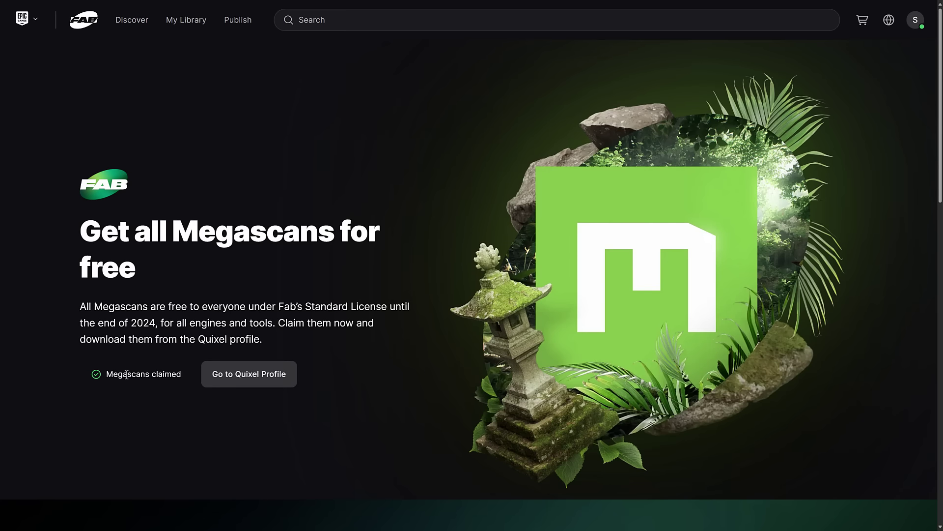